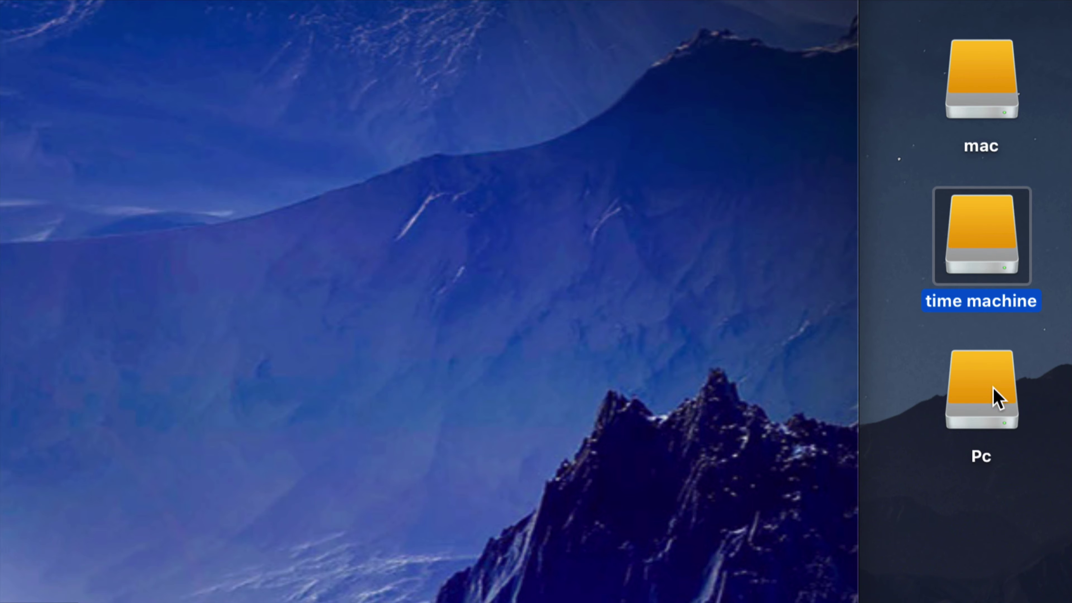
# Open the time machine, Pc and mac volumes in separate windows and spread the mac and Pc windows apart
pyautogui.click(978, 384)
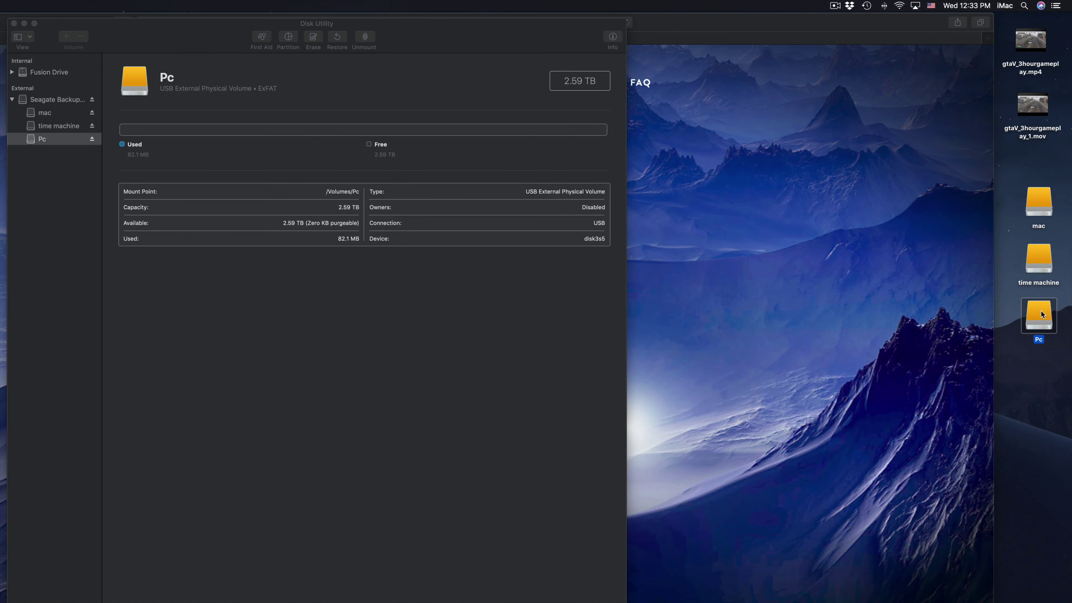
pyautogui.click(1036, 270)
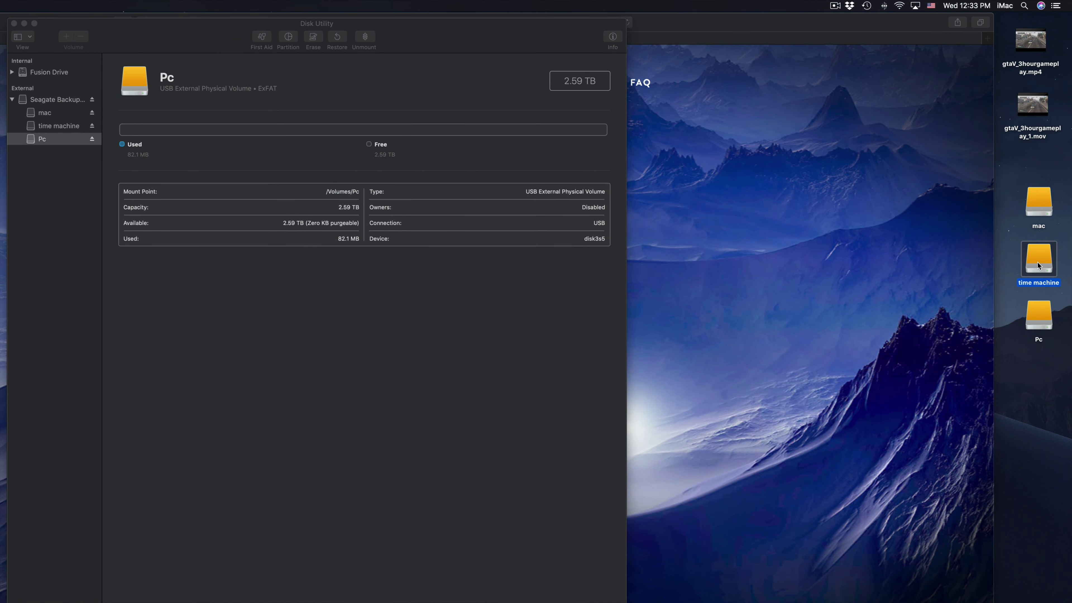
pyautogui.doubleClick(1036, 262)
pyautogui.doubleClick(1037, 322)
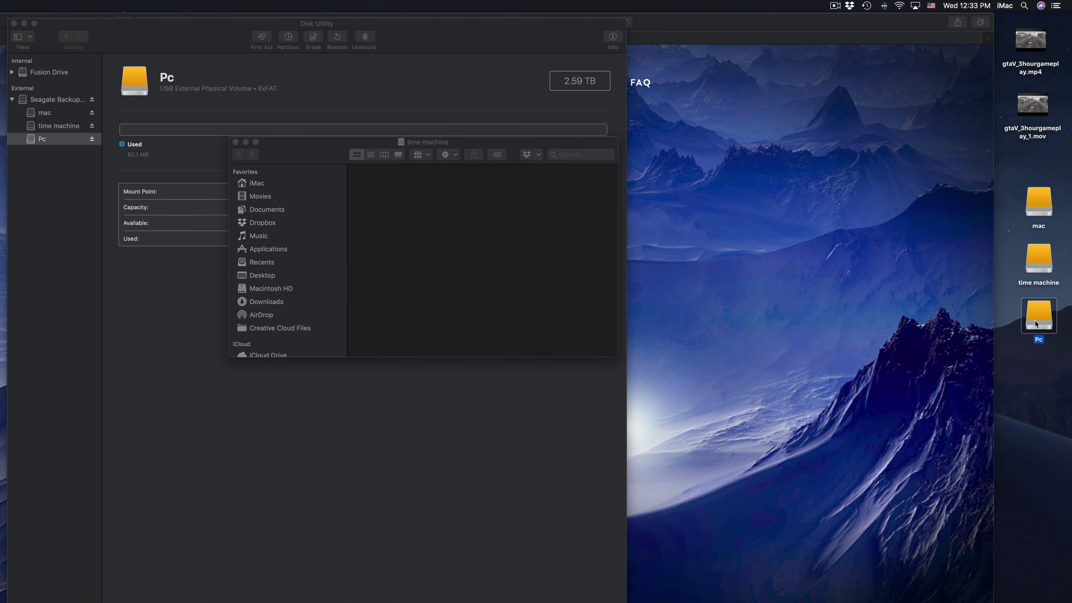
pyautogui.doubleClick(1030, 207)
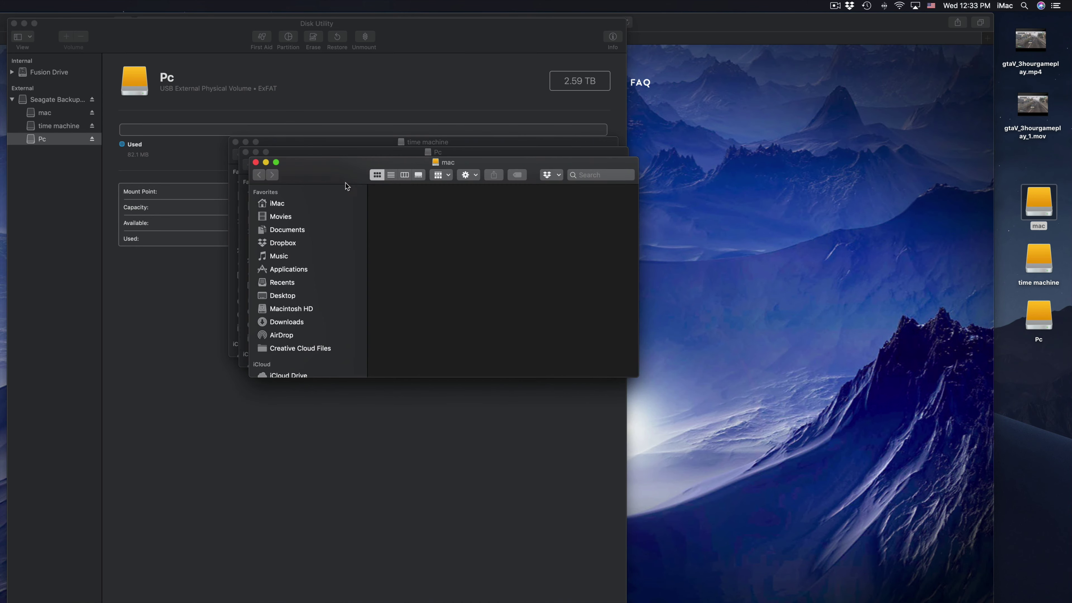
pyautogui.moveTo(345, 183); pyautogui.dragTo(562, 161)
pyautogui.moveTo(321, 167); pyautogui.dragTo(614, 228)
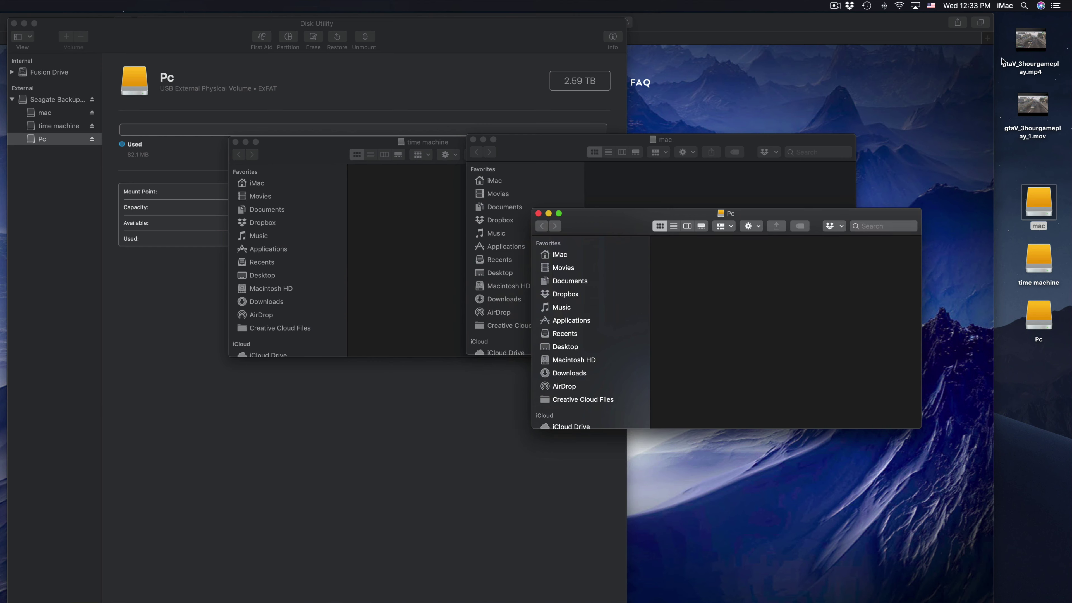
# Try copying gtaV_3hourgameplay_1.mov to Pc and gtaV_3hourgameplay.mp4 to mac, and stop both transfers
pyautogui.moveTo(1034, 105); pyautogui.dragTo(857, 293)
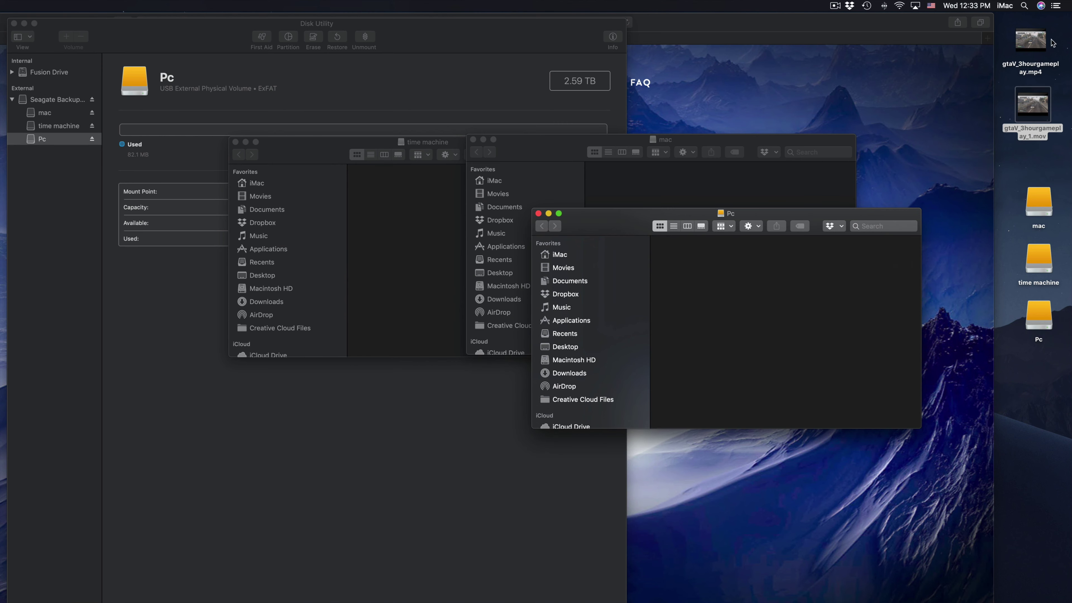
pyautogui.moveTo(1041, 43); pyautogui.dragTo(840, 174)
pyautogui.moveTo(728, 154); pyautogui.dragTo(739, 136)
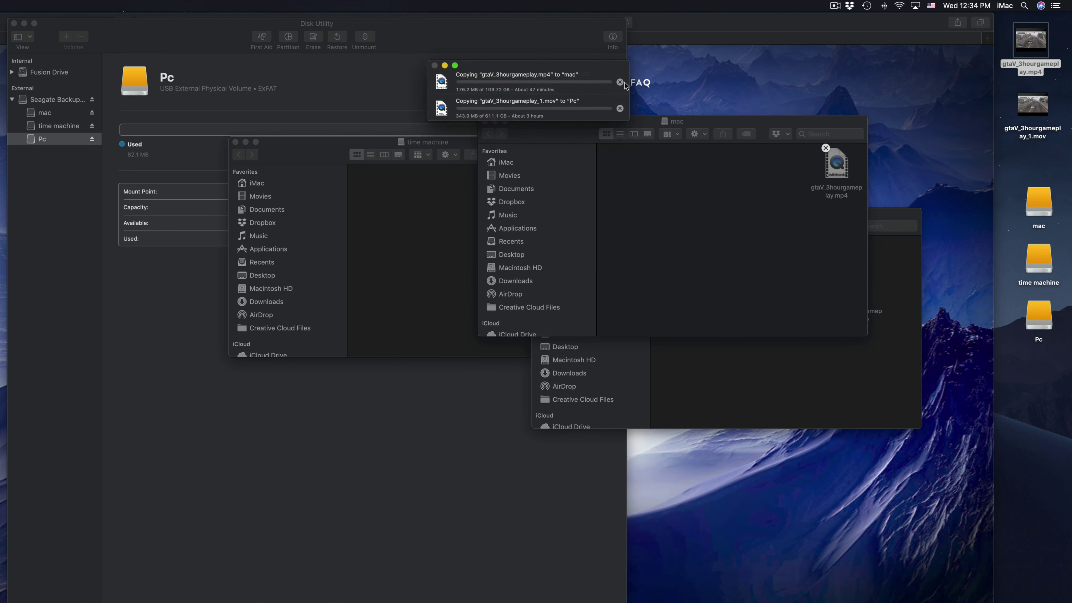
pyautogui.click(621, 113)
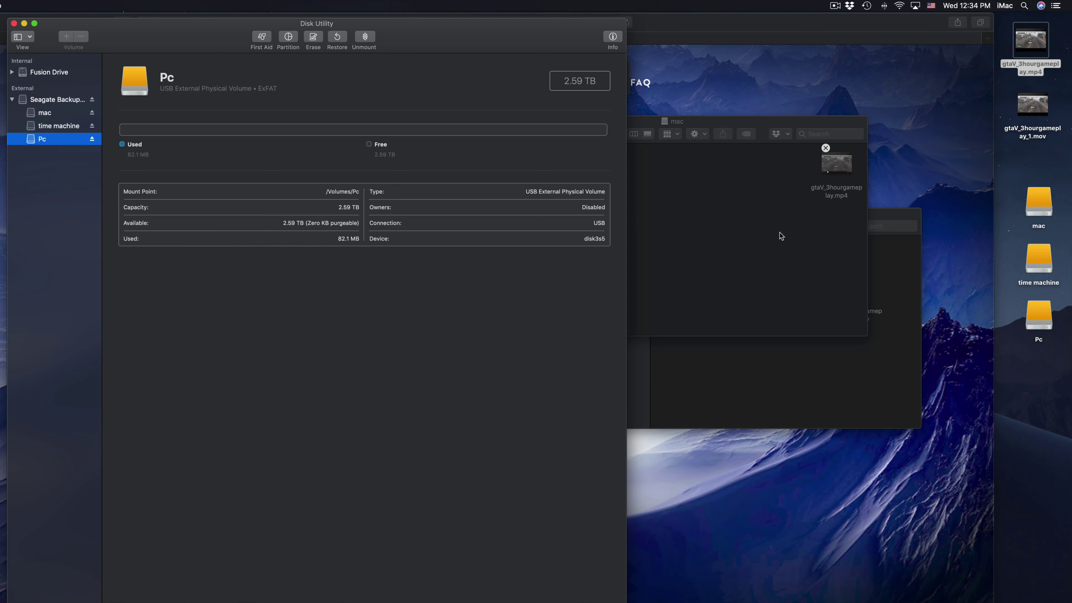
# Close the Finder windows of the mac and Pc volumes
pyautogui.click(790, 276)
pyautogui.click(817, 374)
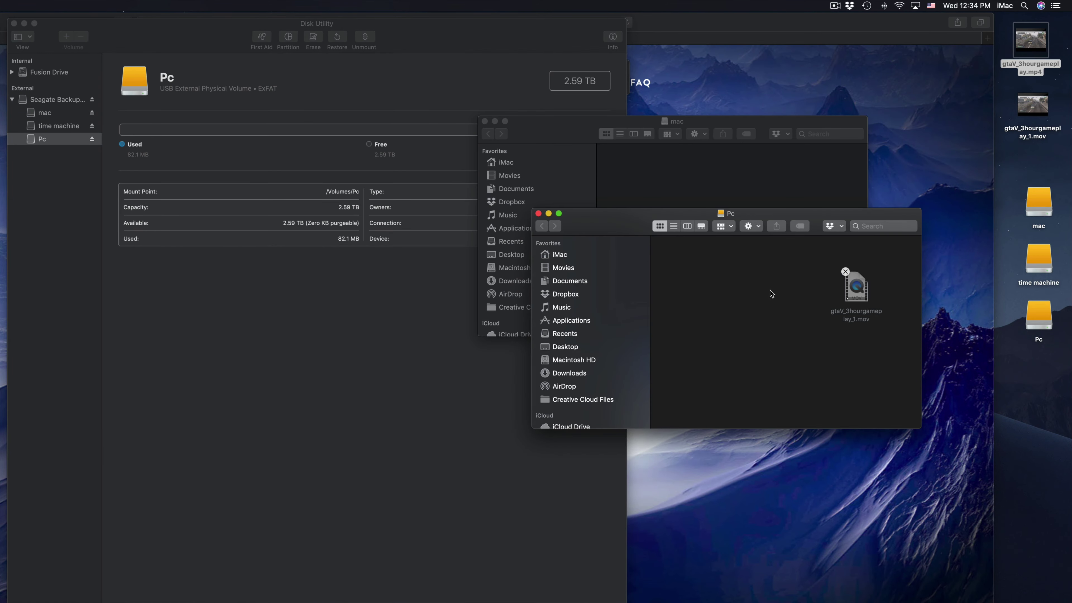
pyautogui.moveTo(629, 231); pyautogui.dragTo(631, 230)
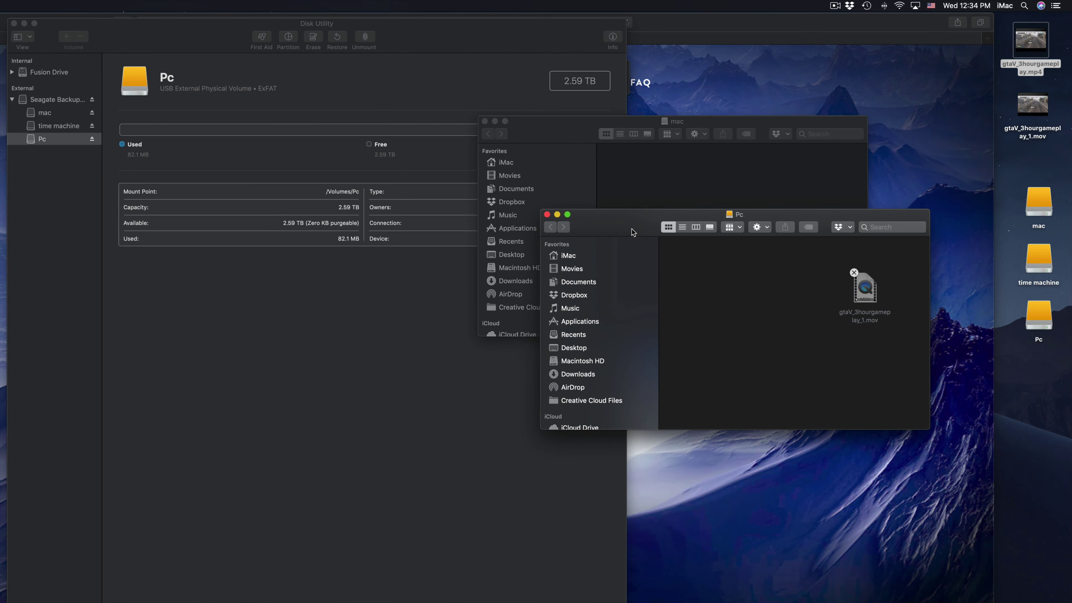
pyautogui.click(558, 129)
pyautogui.click(484, 121)
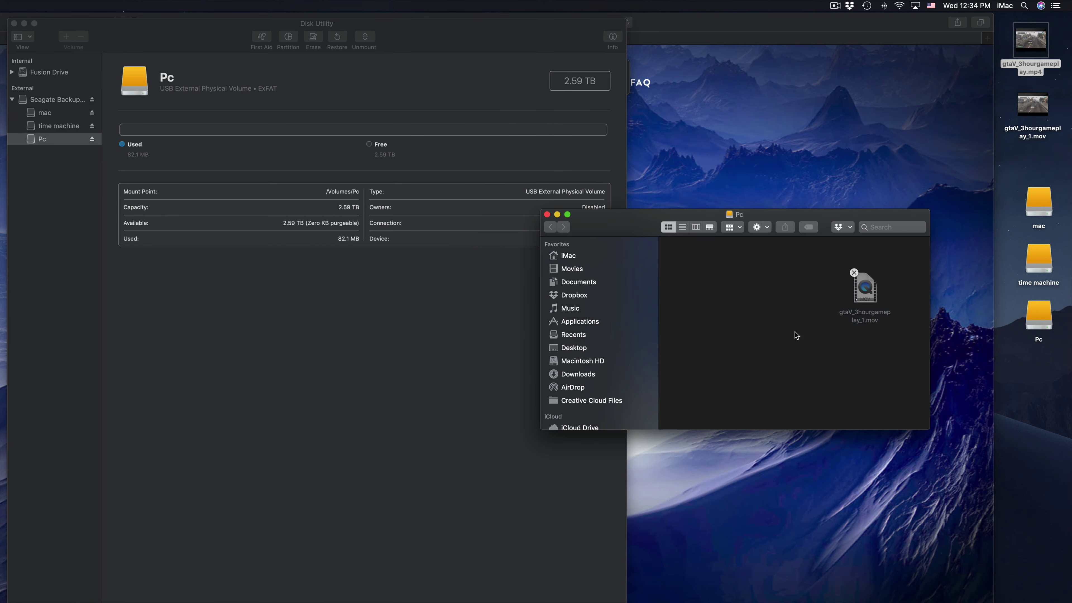
pyautogui.click(547, 215)
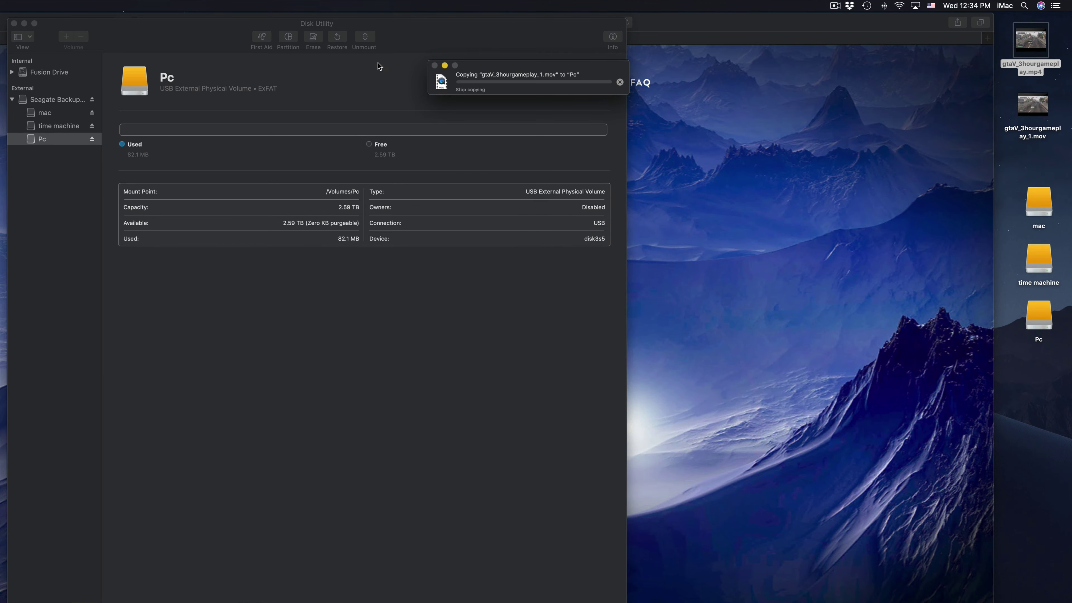
# Move the Disk Utility and time machine windows aside, and open System Preferences by searching the Mac for "system"
pyautogui.moveTo(397, 36); pyautogui.dragTo(452, 242)
pyautogui.moveTo(329, 145); pyautogui.dragTo(471, 139)
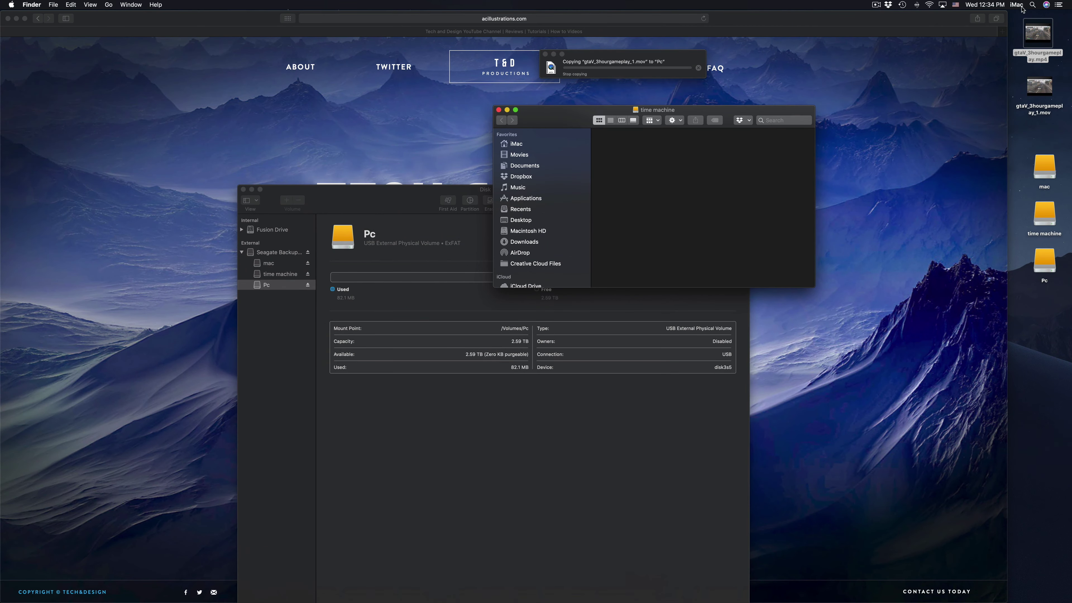
pyautogui.click(1033, 5)
pyautogui.write('system')
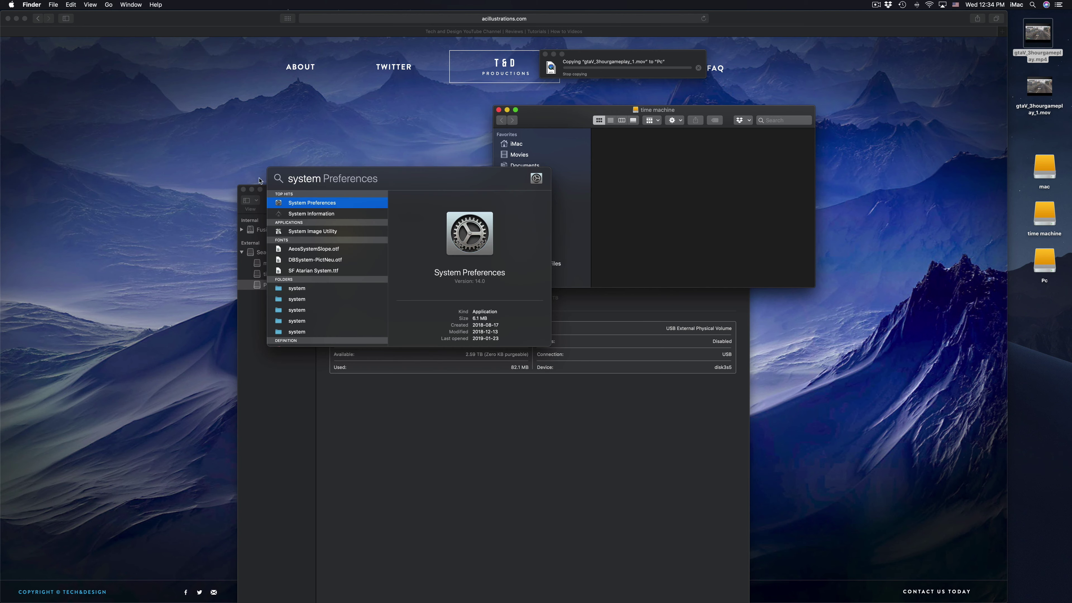
pyautogui.doubleClick(282, 205)
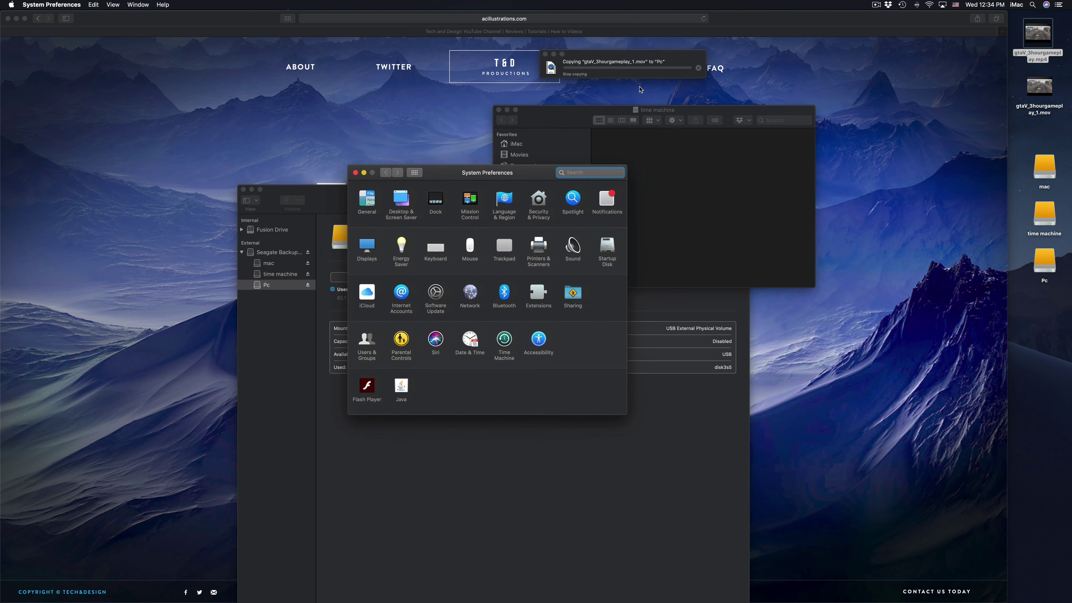
# Move the time machine and copy progress windows away from System Preferences, and close Disk Utility
pyautogui.moveTo(574, 117); pyautogui.dragTo(769, 125)
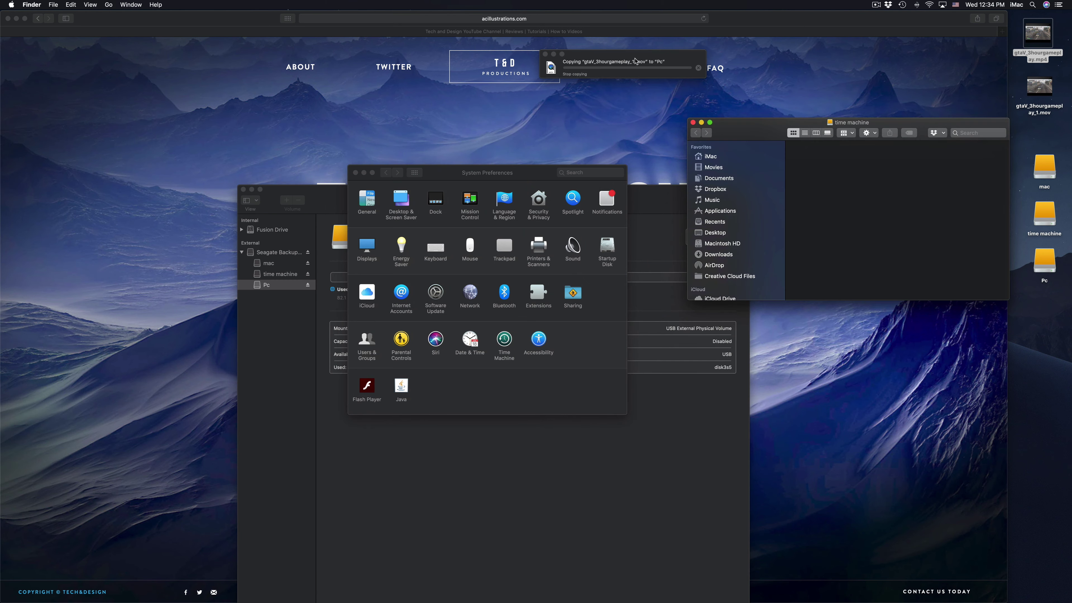
pyautogui.moveTo(636, 61); pyautogui.dragTo(947, 93)
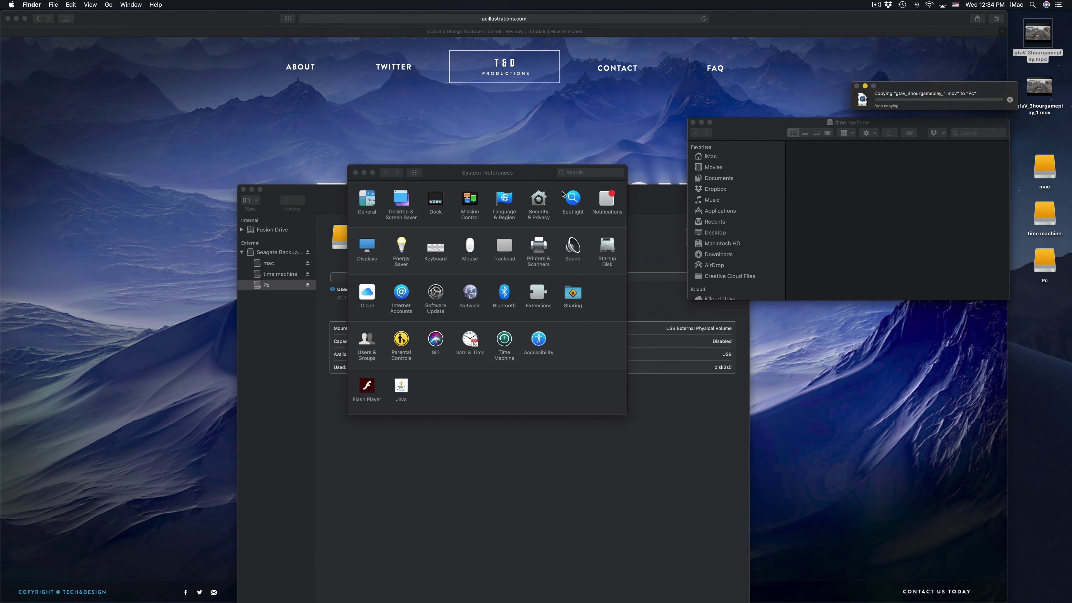
pyautogui.moveTo(522, 181); pyautogui.dragTo(466, 135)
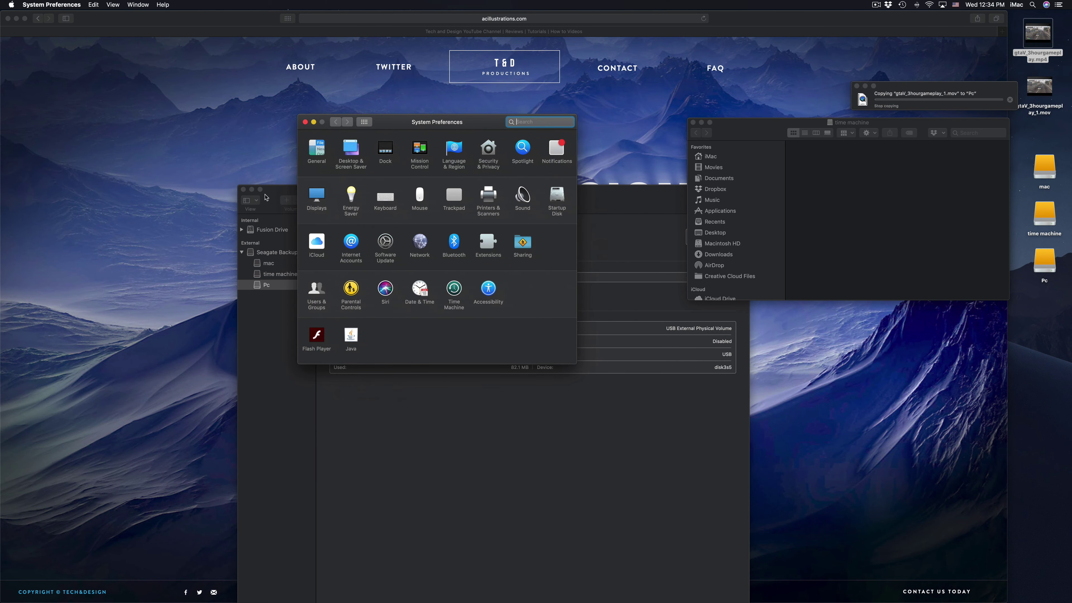
pyautogui.click(244, 190)
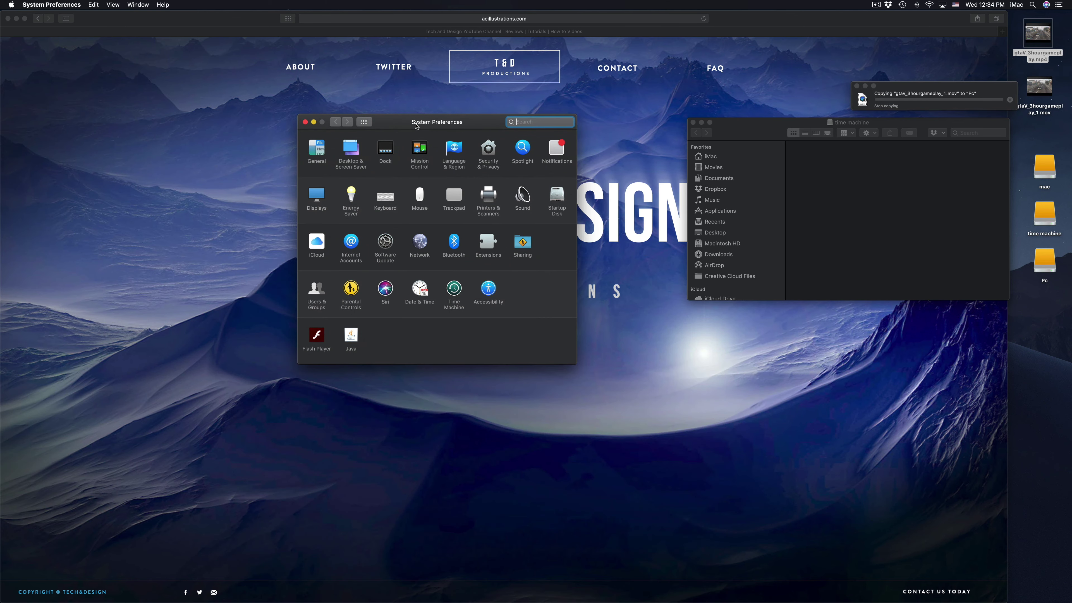
pyautogui.moveTo(415, 124); pyautogui.dragTo(413, 128)
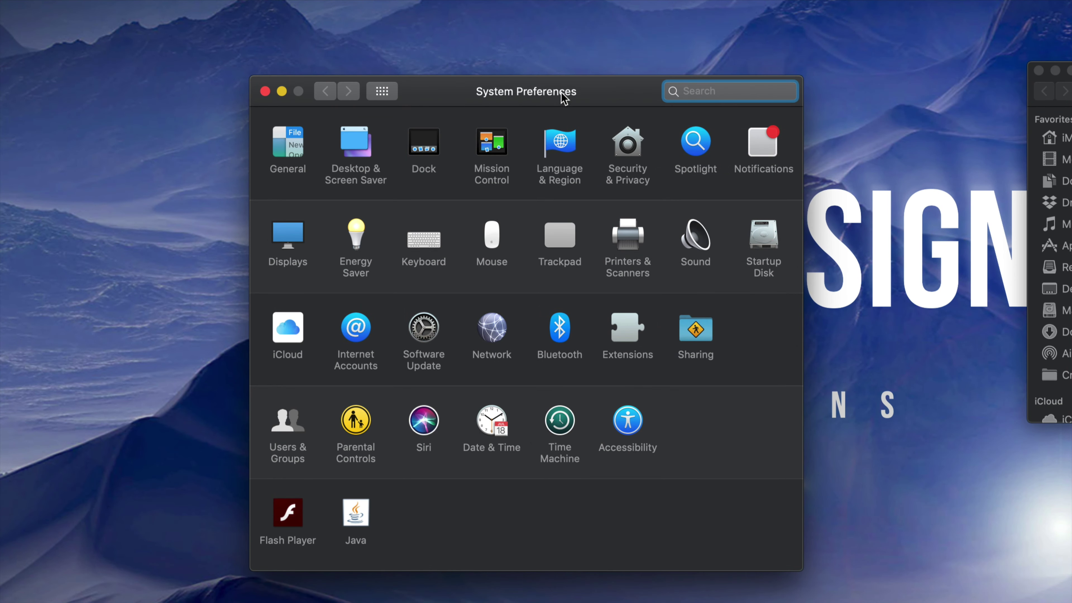
pyautogui.moveTo(561, 93); pyautogui.dragTo(501, 68)
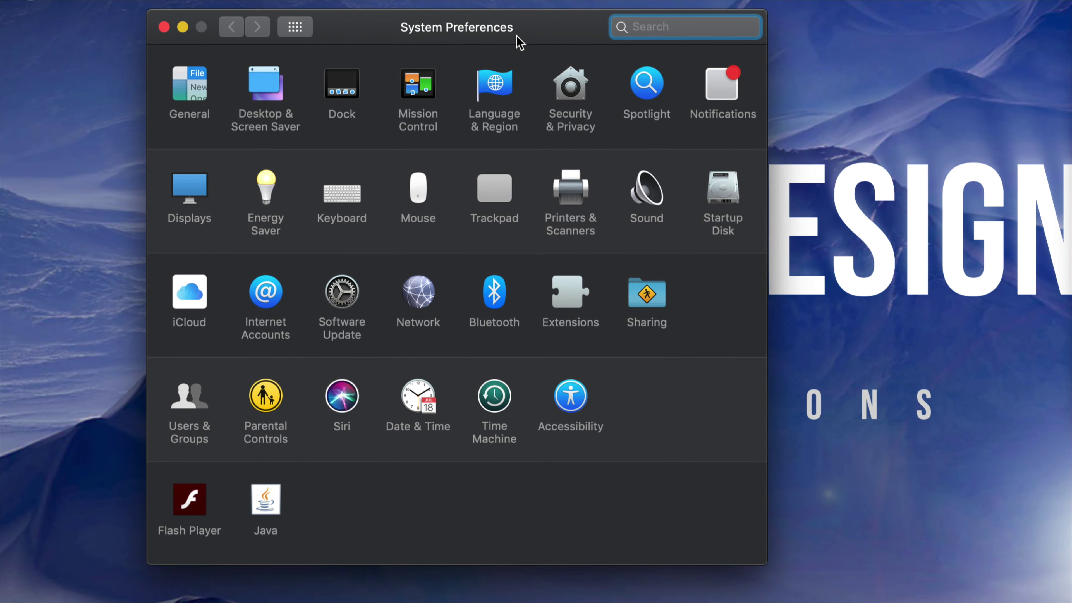
# Open the Time Machine preferences and review the list of backup disks
pyautogui.click(503, 398)
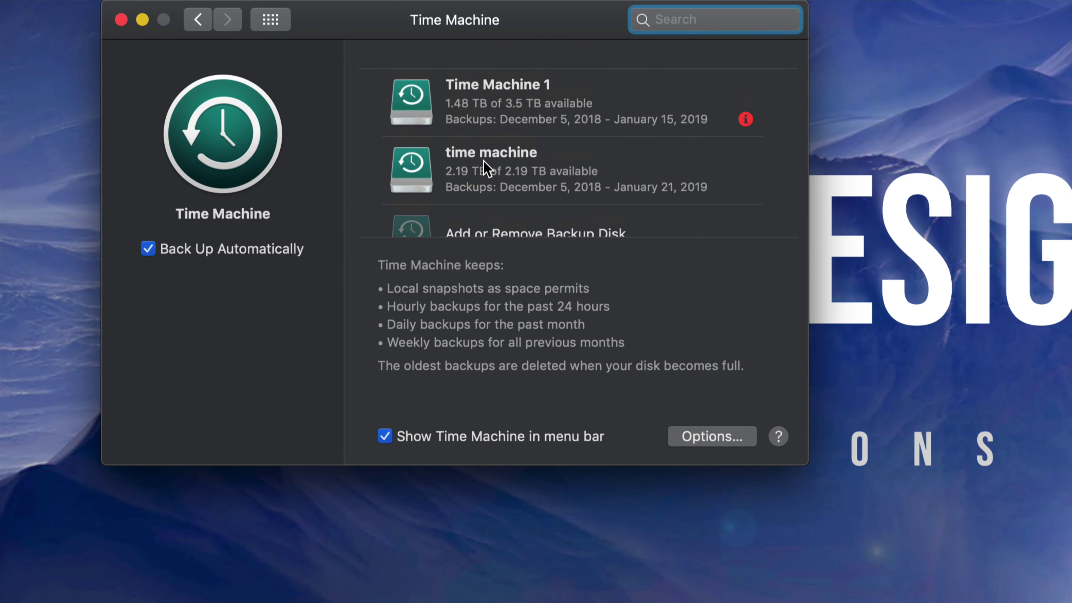
pyautogui.scroll(-2, 475, 196)
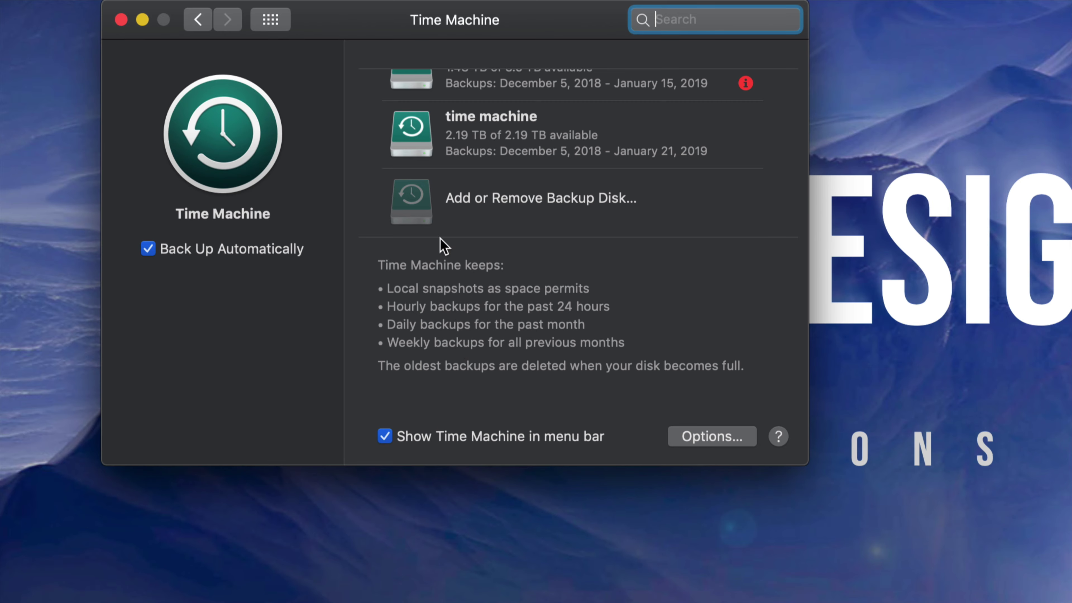
pyautogui.moveTo(416, 25); pyautogui.dragTo(424, 108)
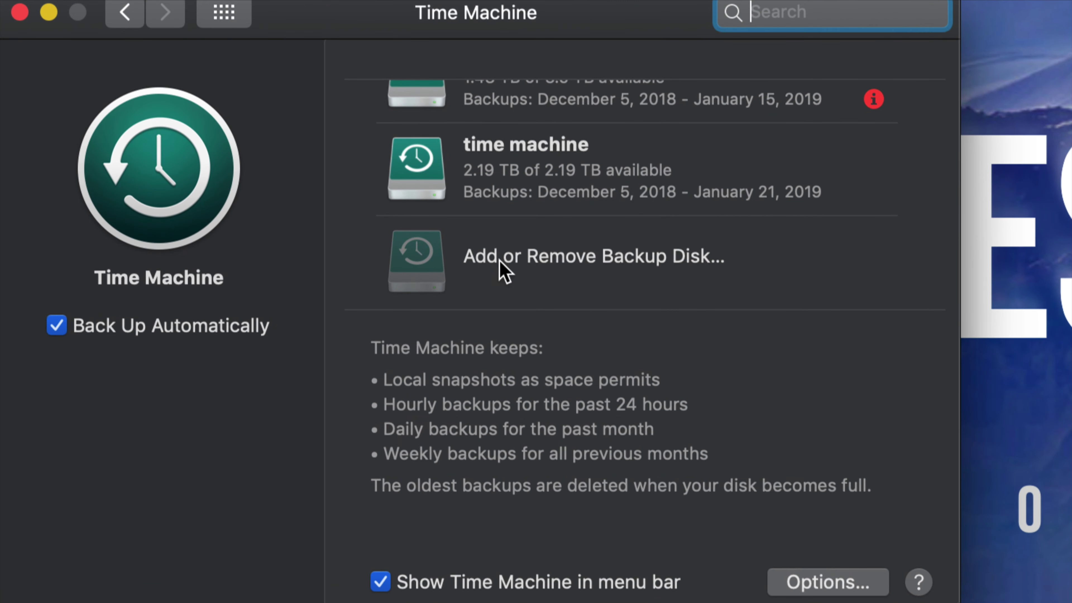
# Add the available time machine volume as a Time Machine backup disk, leaving backup encryption off
pyautogui.click(584, 259)
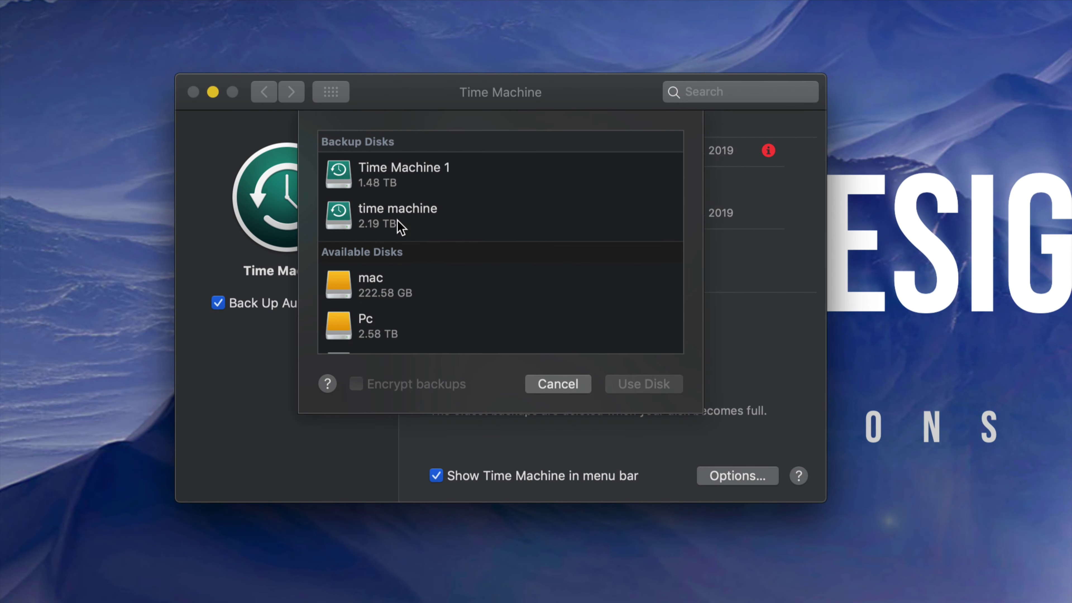
pyautogui.scroll(-3, 353, 311)
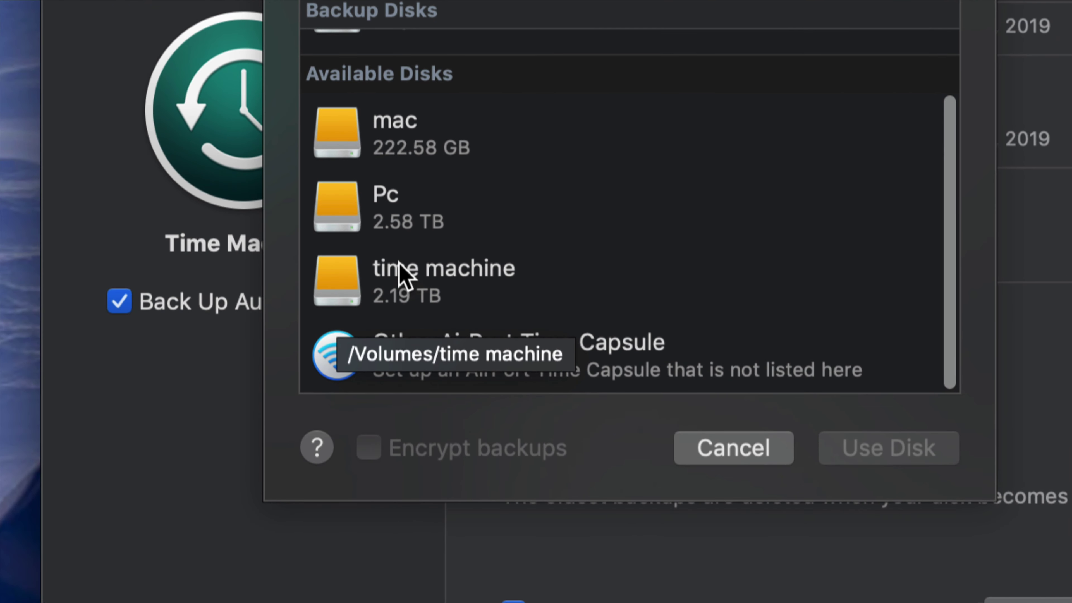
pyautogui.click(356, 140)
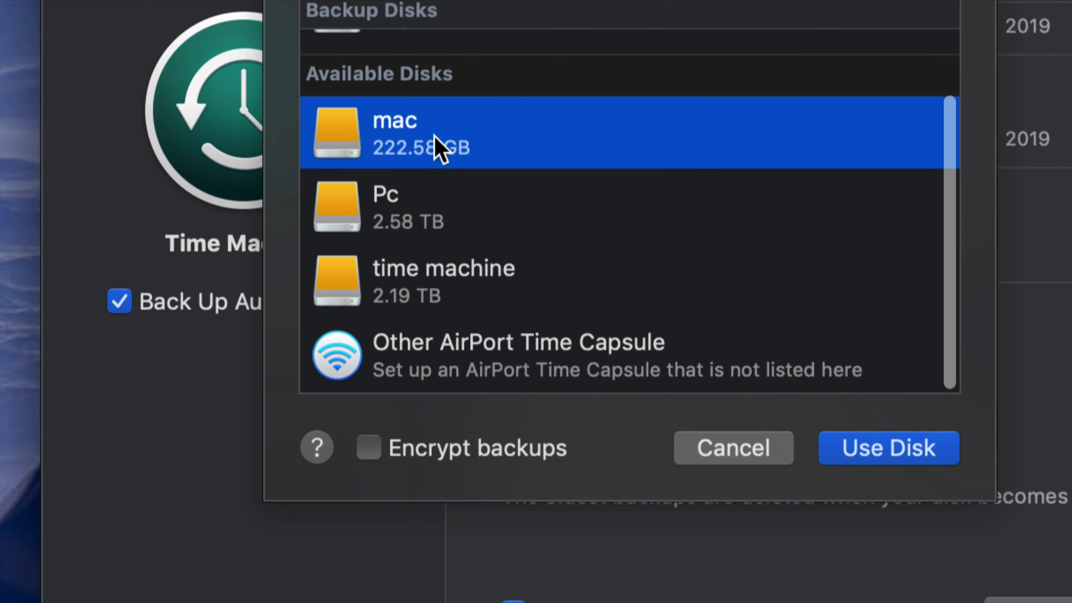
pyautogui.click(437, 216)
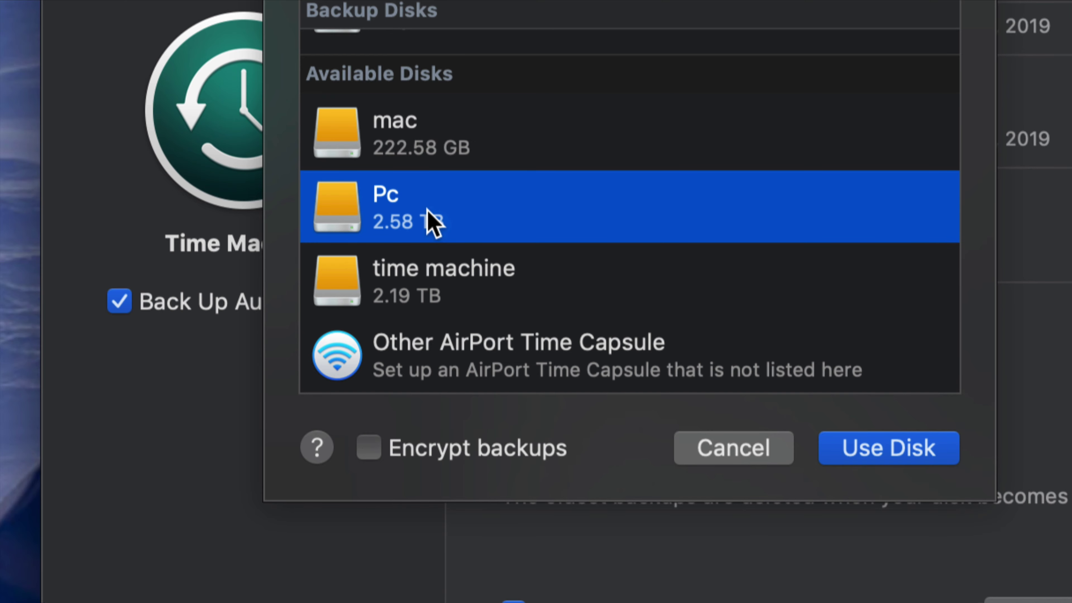
pyautogui.click(456, 289)
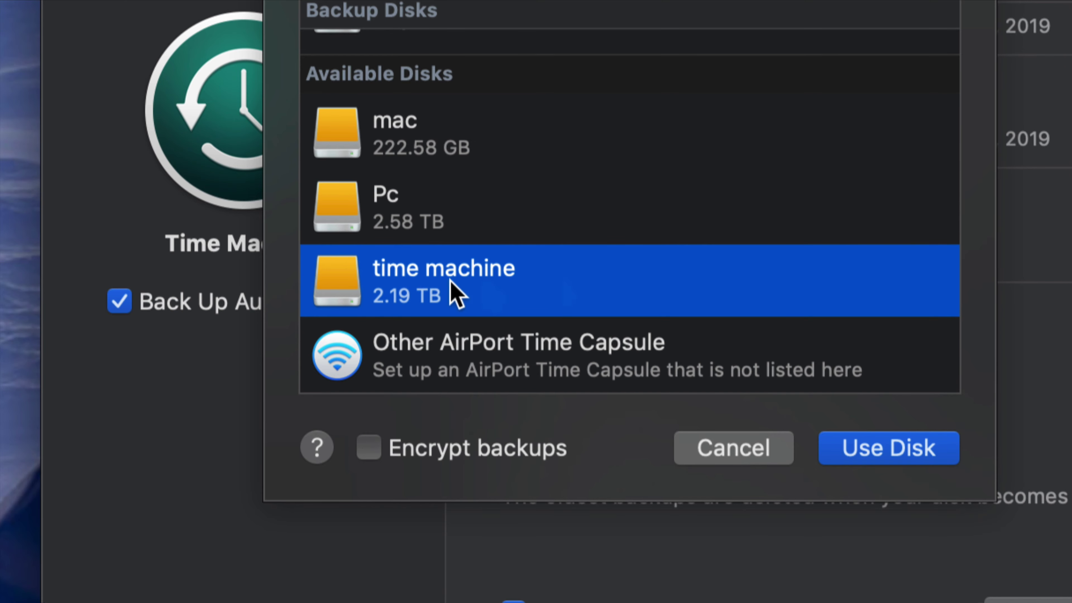
pyautogui.click(890, 451)
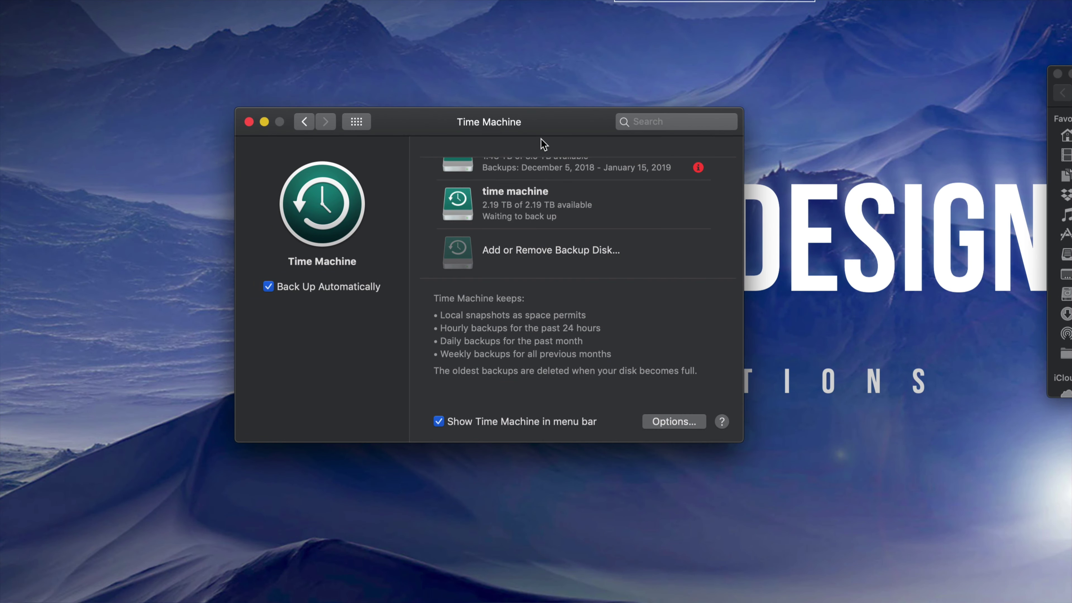
# Move the time machine Finder window and the copy progress window lower on the desktop, clear of the menu bar
pyautogui.moveTo(552, 132)
pyautogui.mouseDown()
pyautogui.moveTo(536, 160)
pyautogui.moveTo(547, 146)
pyautogui.mouseUp()
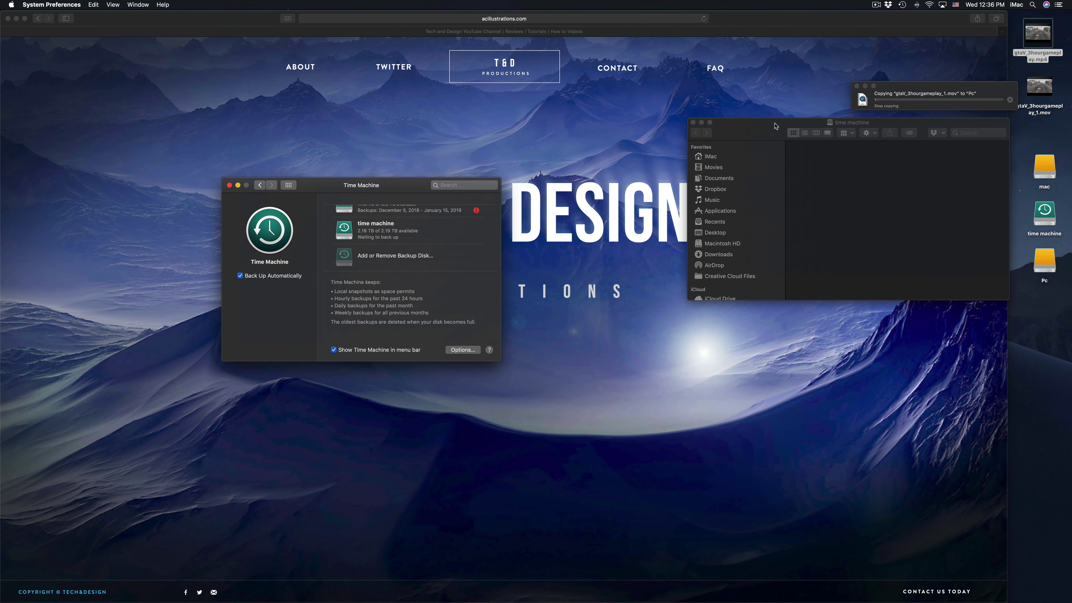
pyautogui.moveTo(775, 125); pyautogui.dragTo(688, 274)
pyautogui.moveTo(923, 89); pyautogui.dragTo(722, 233)
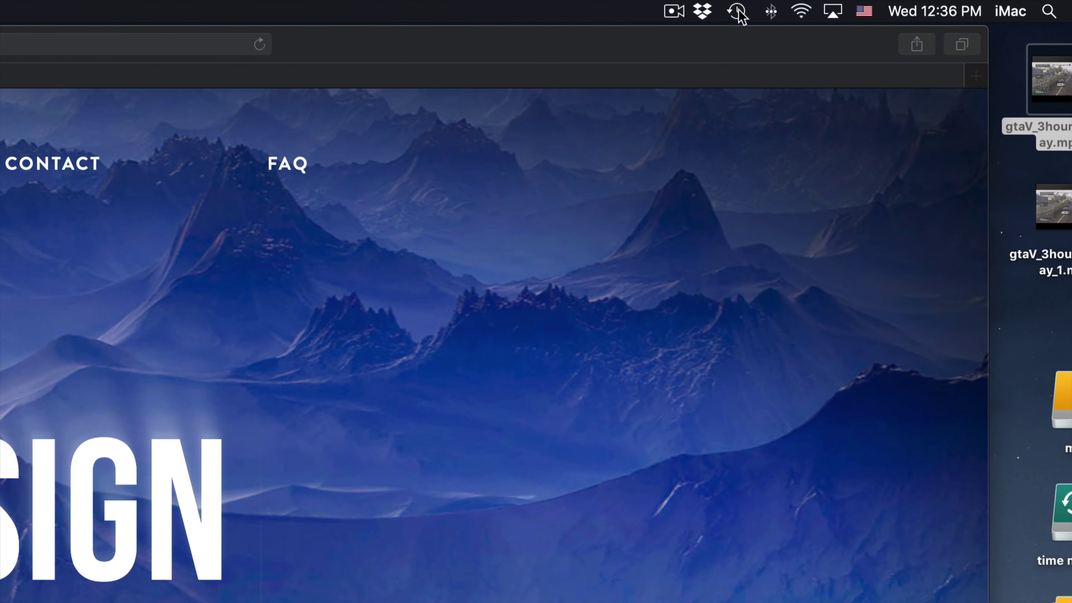
# Examine the backup commands offered by the Time Machine status menu, and return to the Time Machine preferences window
pyautogui.click(739, 12)
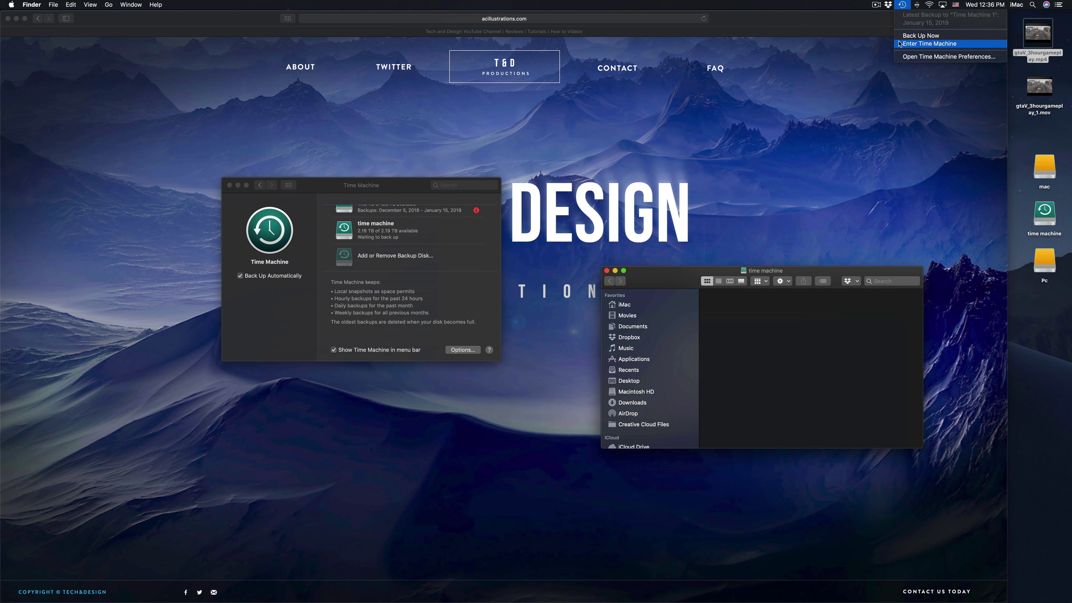
pyautogui.click(810, 10)
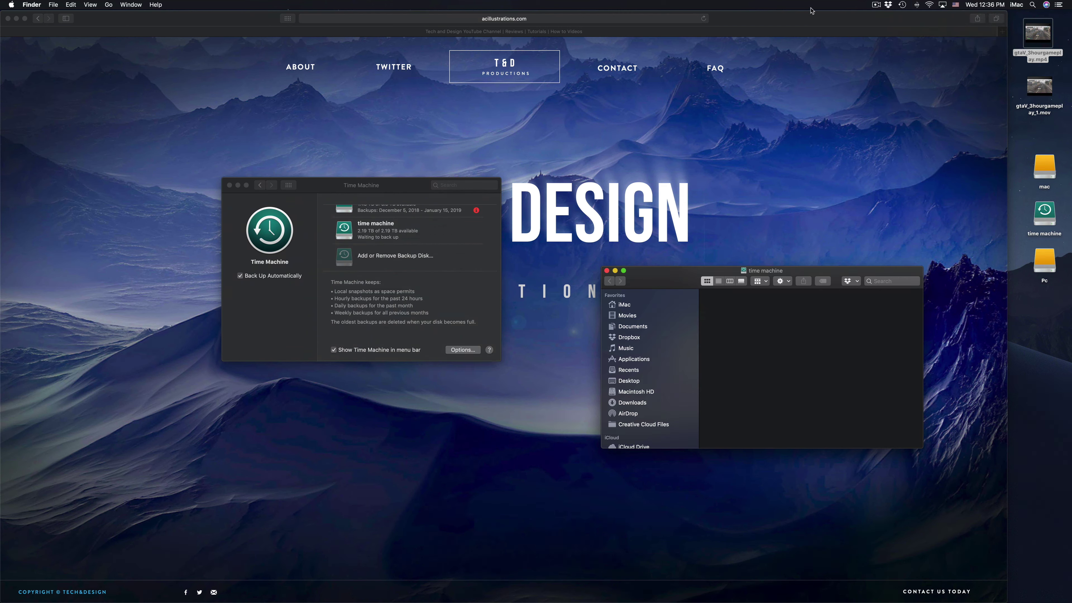
pyautogui.moveTo(344, 191); pyautogui.dragTo(431, 196)
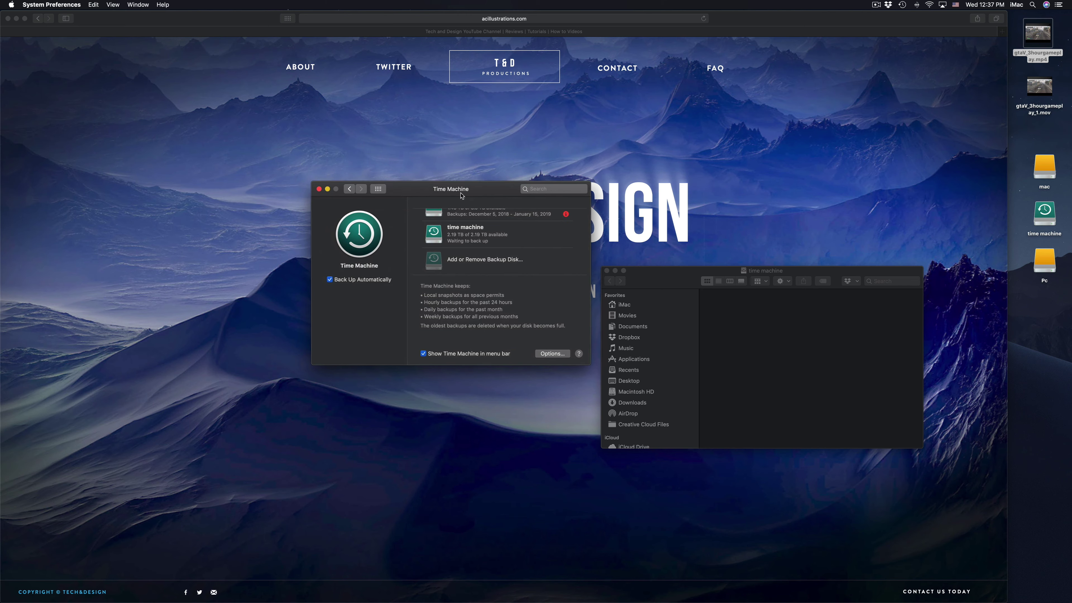
pyautogui.moveTo(461, 195); pyautogui.dragTo(519, 157)
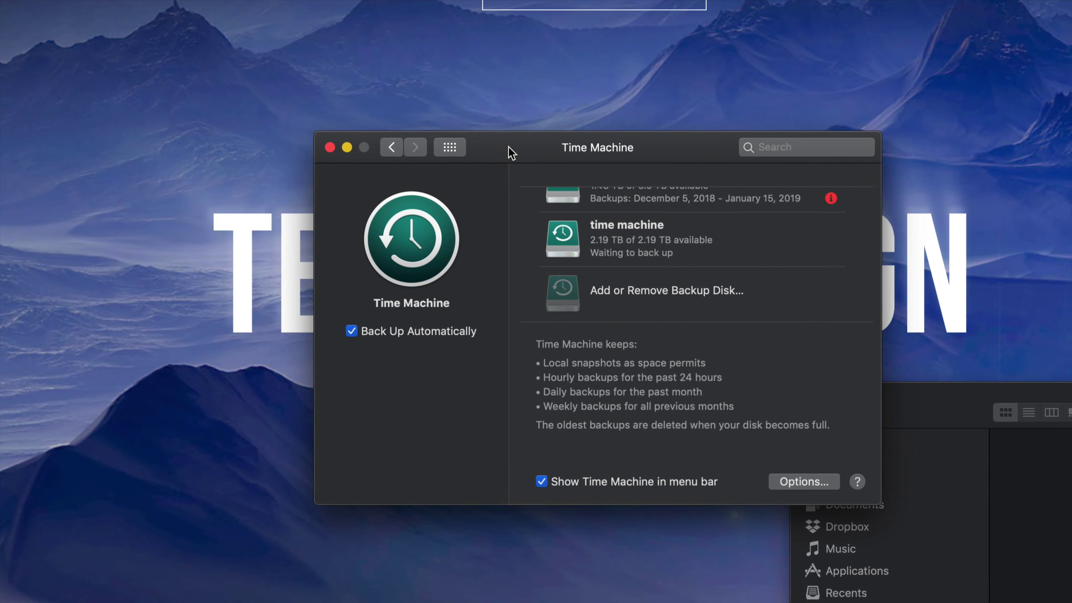
pyautogui.moveTo(512, 153); pyautogui.dragTo(478, 126)
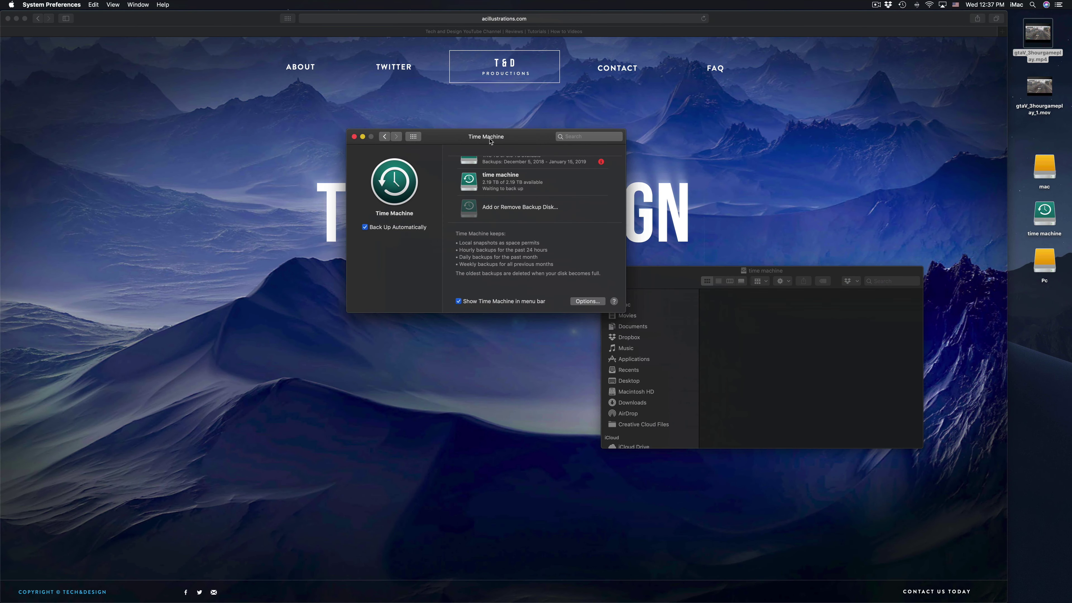
pyautogui.moveTo(491, 141); pyautogui.dragTo(571, 101)
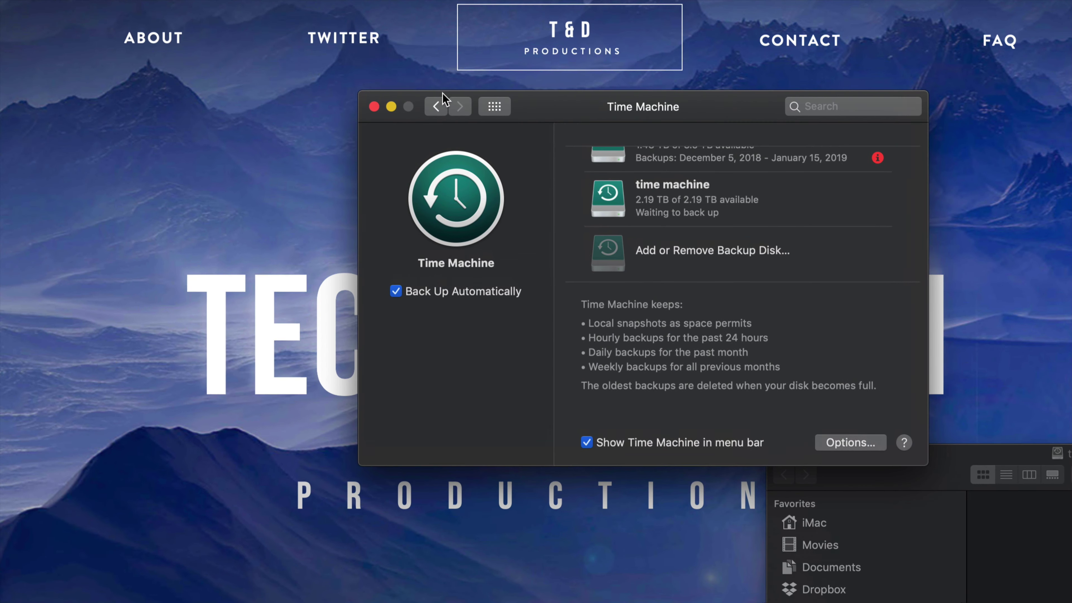
pyautogui.scroll(2, 657, 205)
pyautogui.scroll(-2, 657, 205)
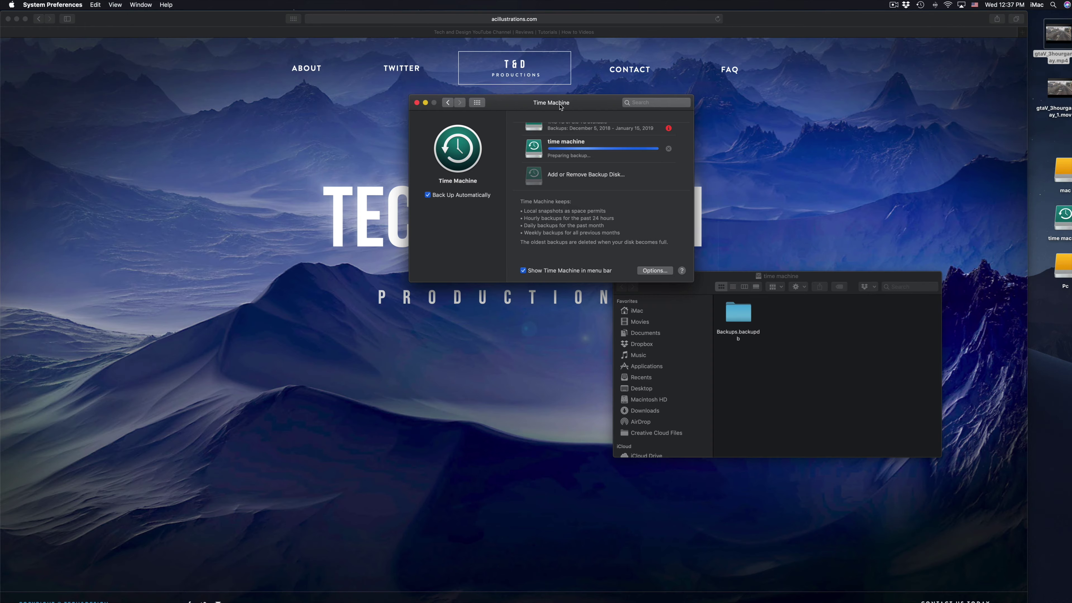
pyautogui.moveTo(560, 106); pyautogui.dragTo(481, 218)
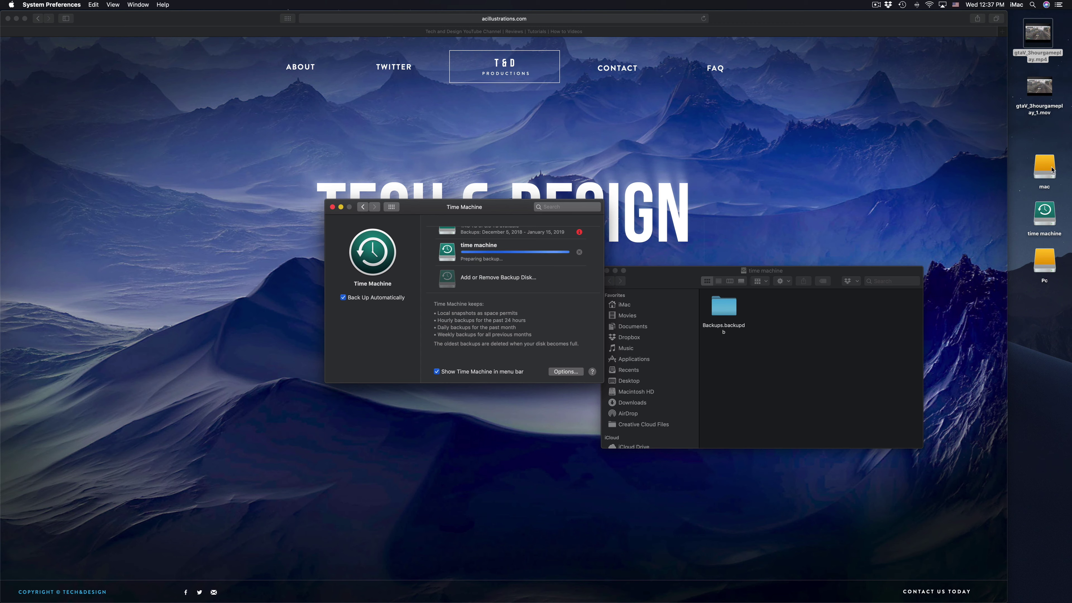
# Open the mac and Pc volumes in separate Finder windows and move the Pc window clear of the mac window
pyautogui.moveTo(672, 114); pyautogui.dragTo(617, 132)
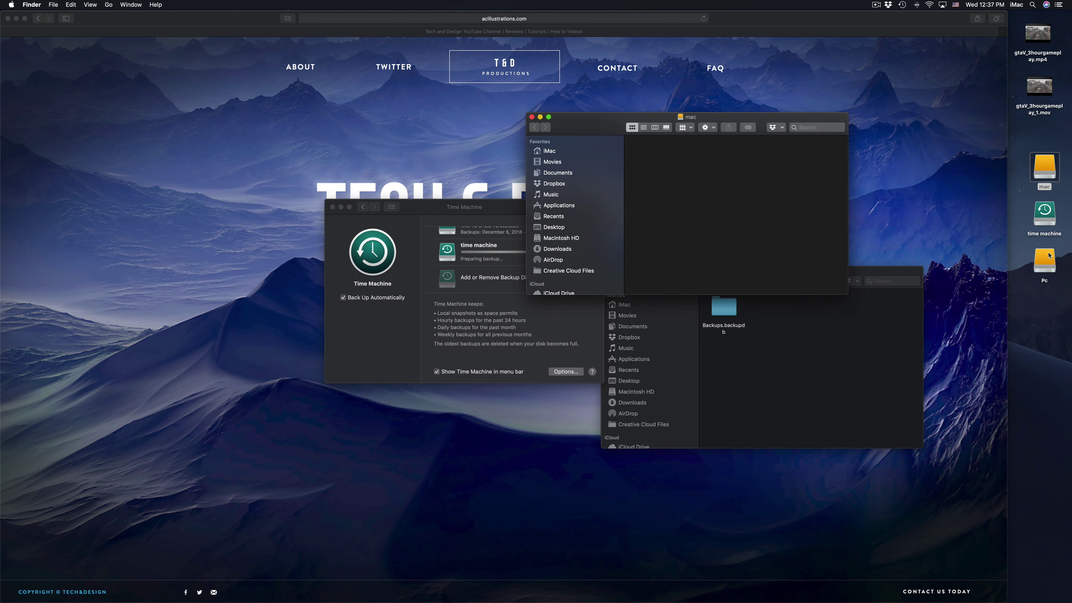
pyautogui.doubleClick(1046, 261)
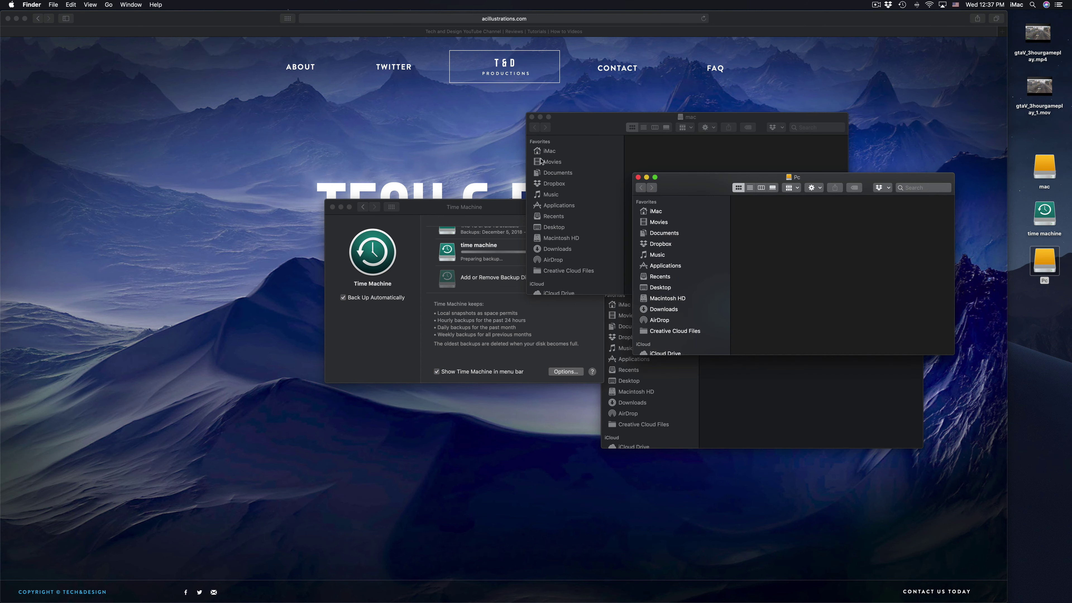
pyautogui.moveTo(673, 183); pyautogui.dragTo(252, 76)
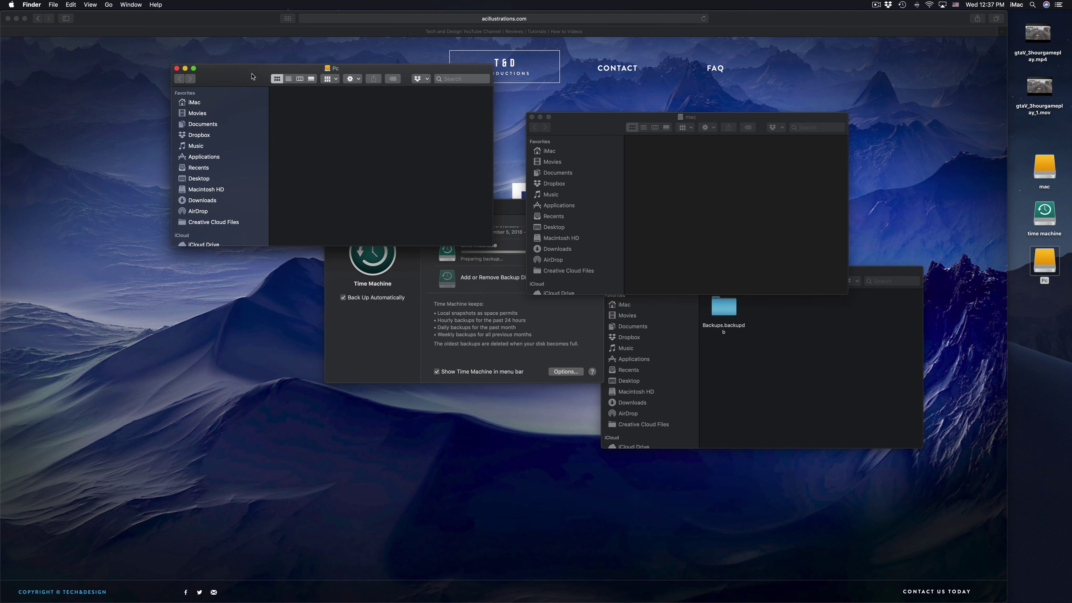
# Move the Time Machine preferences window below the Pc Finder window, and switch to the Safari page behind the windows
pyautogui.click(364, 334)
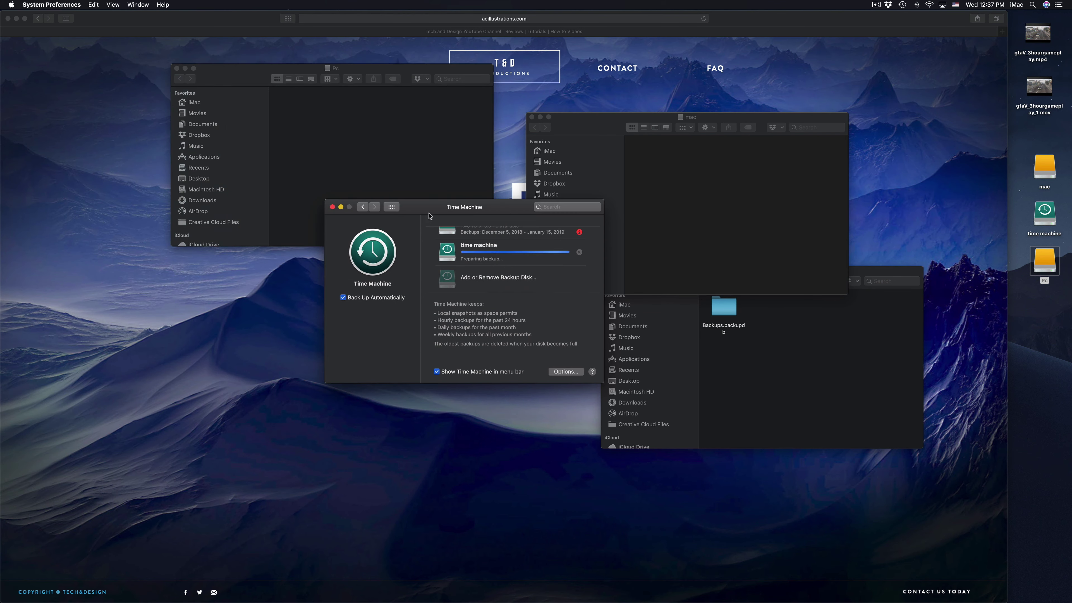
pyautogui.moveTo(429, 216); pyautogui.dragTo(409, 267)
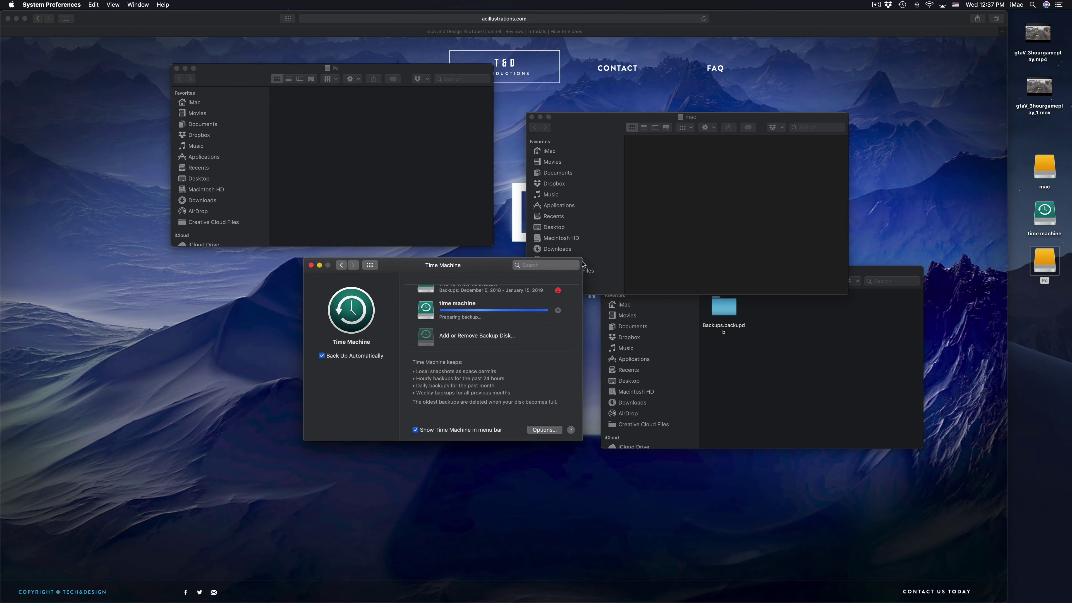
pyautogui.click(664, 85)
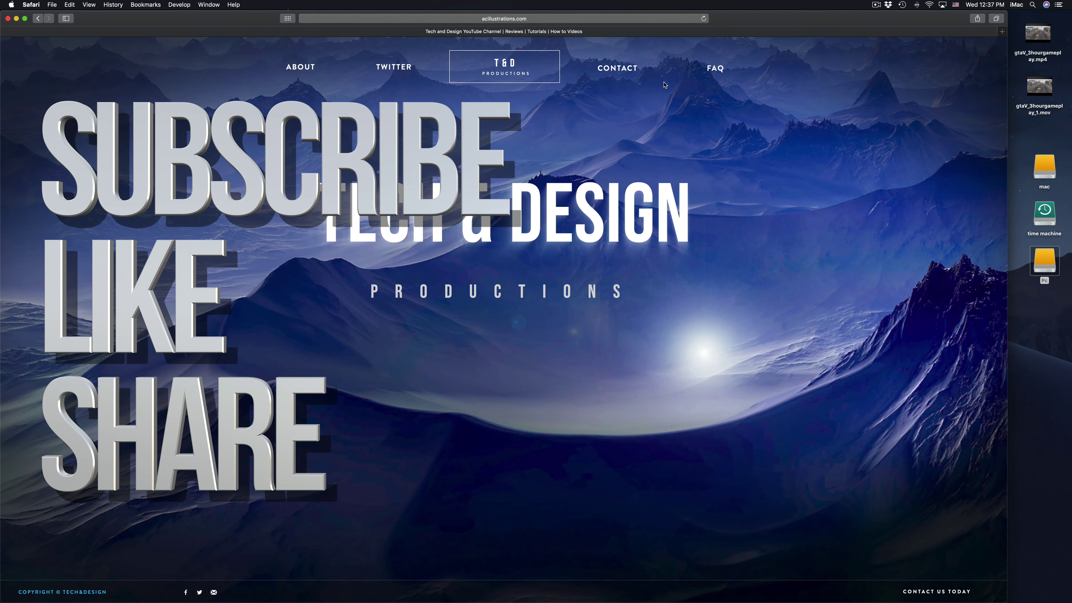